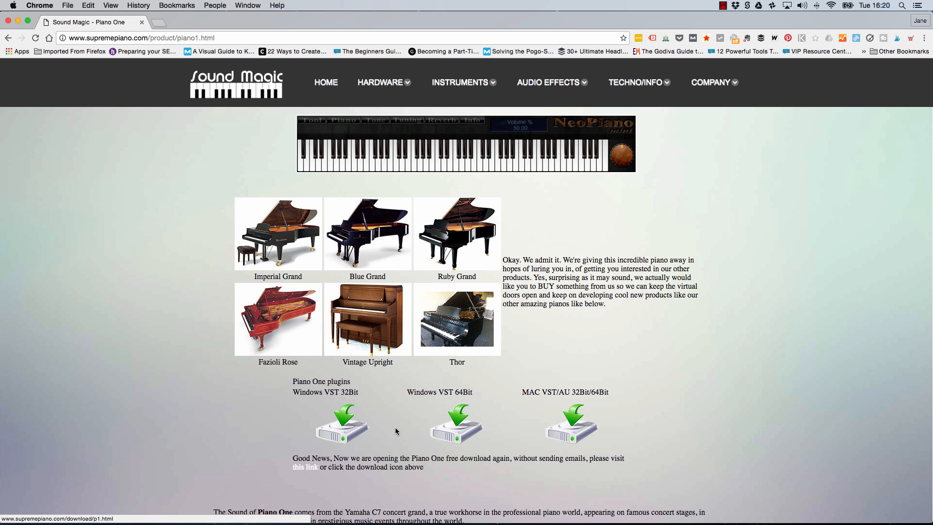
# Step: Download the Piano One plugin in its MAC VST/AU 32Bit/64Bit version
pyautogui.click(573, 435)
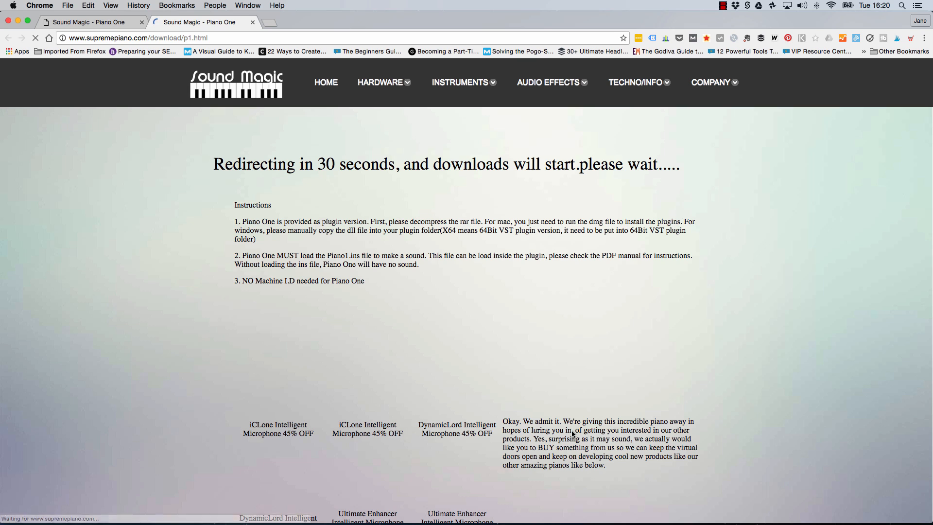
pyautogui.scroll(-3, 492, 285)
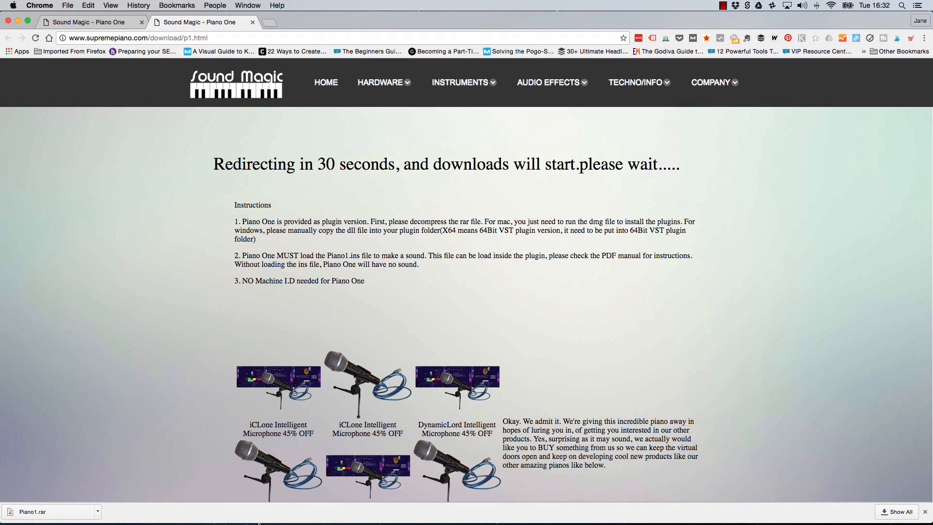
# Step: Switch to Finder and extract Piano1.rar in the Downloads folder with RAR Extractor Free
pyautogui.moveTo(245, 520)
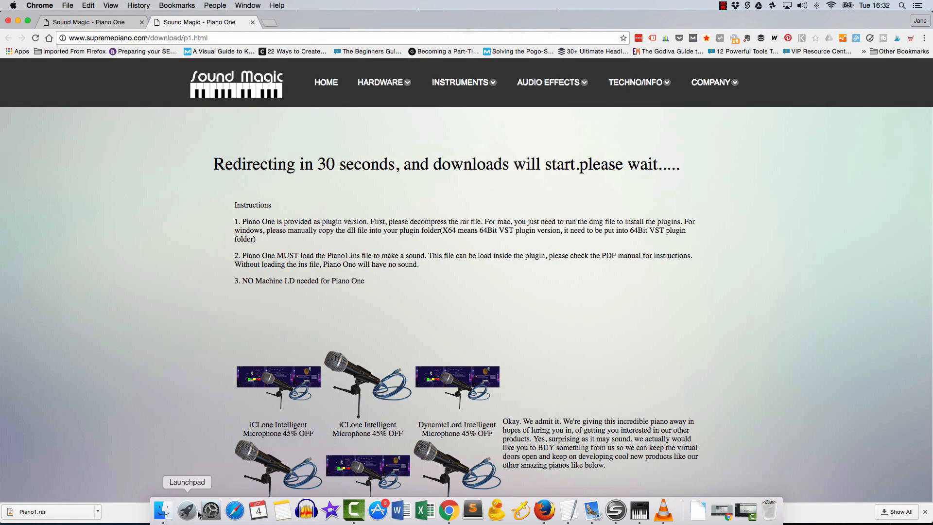
pyautogui.click(159, 514)
pyautogui.click(419, 311)
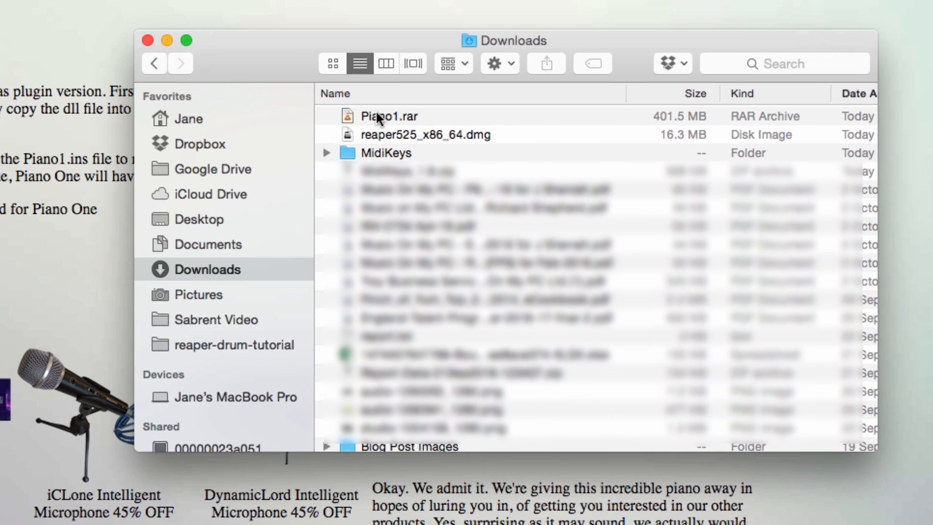
pyautogui.rightClick(378, 114)
pyautogui.moveTo(410, 140)
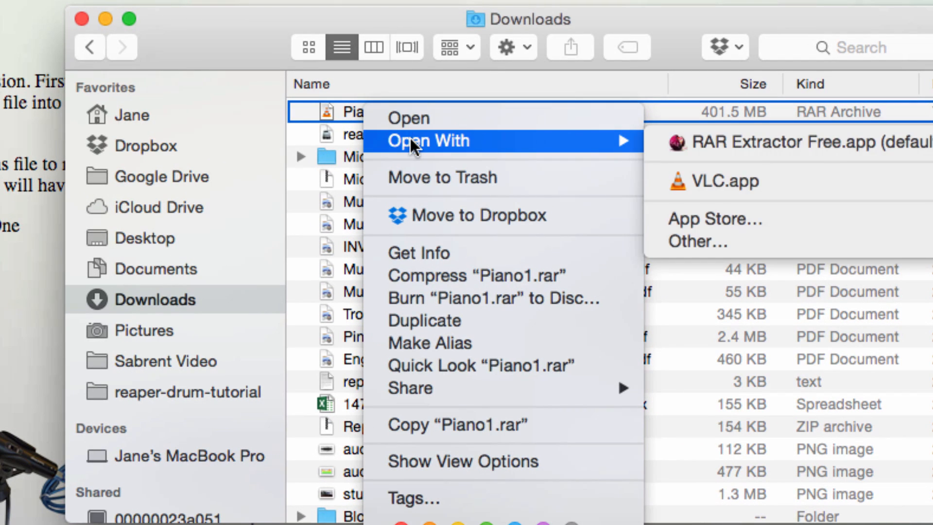
pyautogui.click(676, 142)
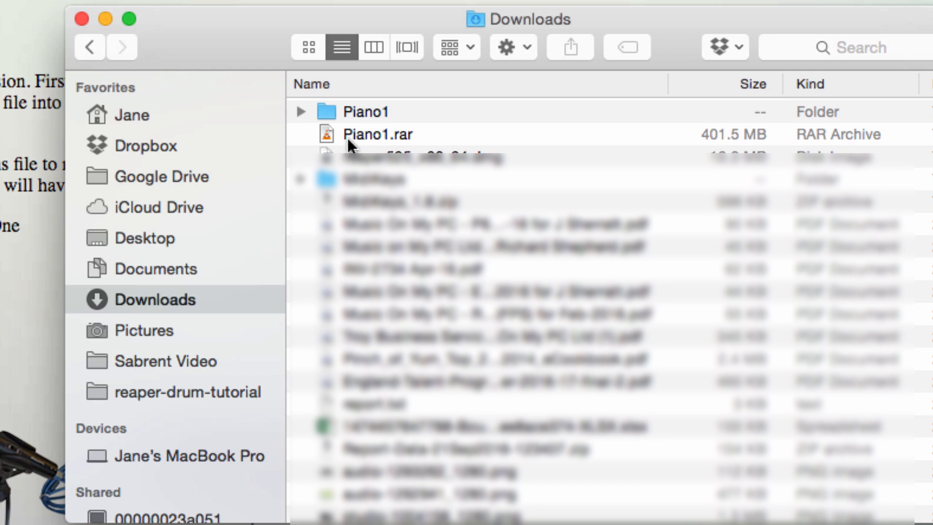
# Step: Run Neo_Piano_mini_Installer.pkg from the extracted Piano1 folder, allow it to open, and complete the standard installation
pyautogui.doubleClick(319, 110)
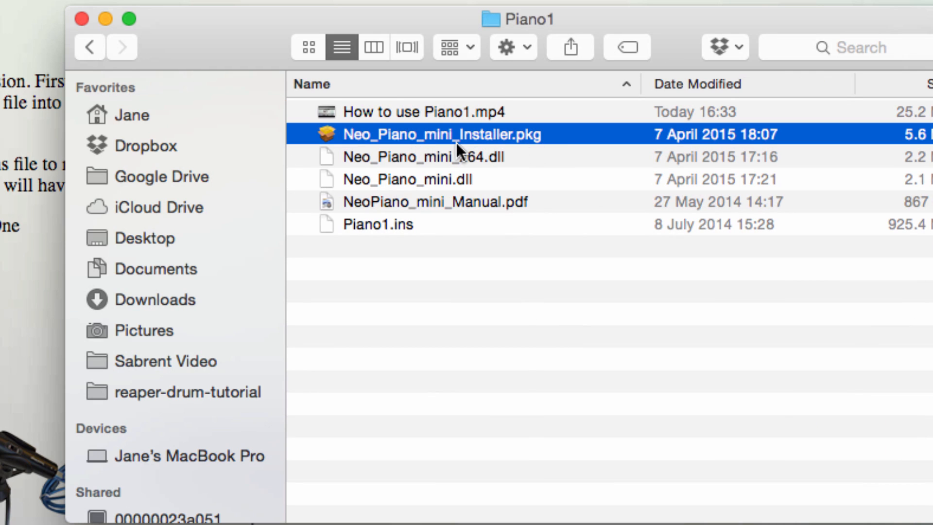
pyautogui.rightClick(407, 133)
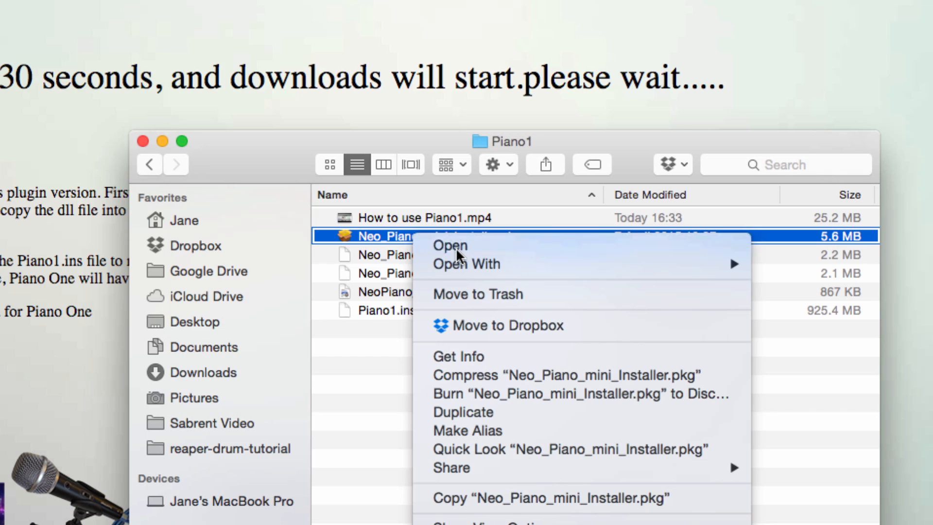
pyautogui.click(457, 146)
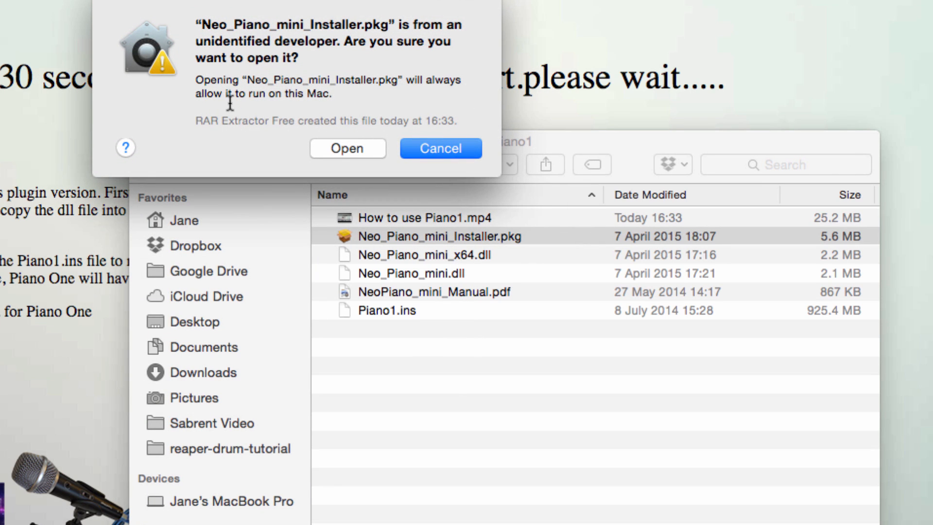
pyautogui.click(344, 148)
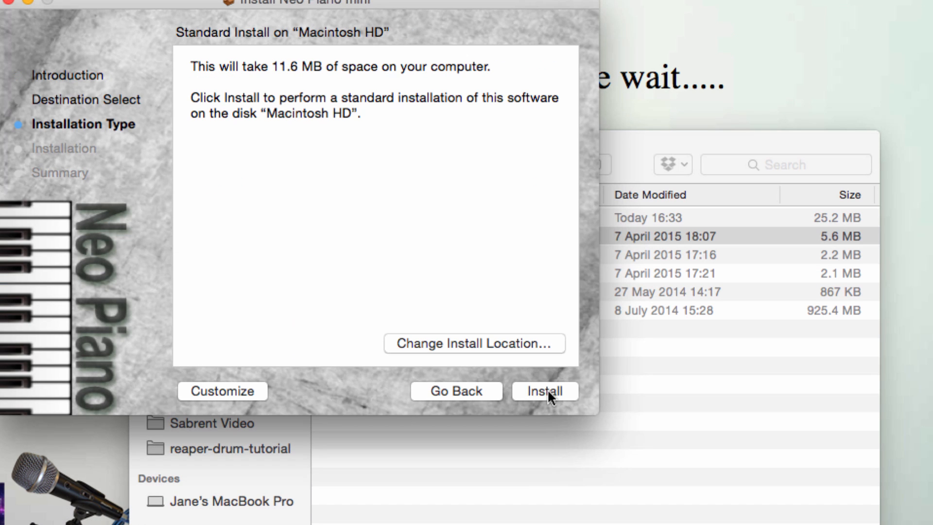
pyautogui.click(548, 391)
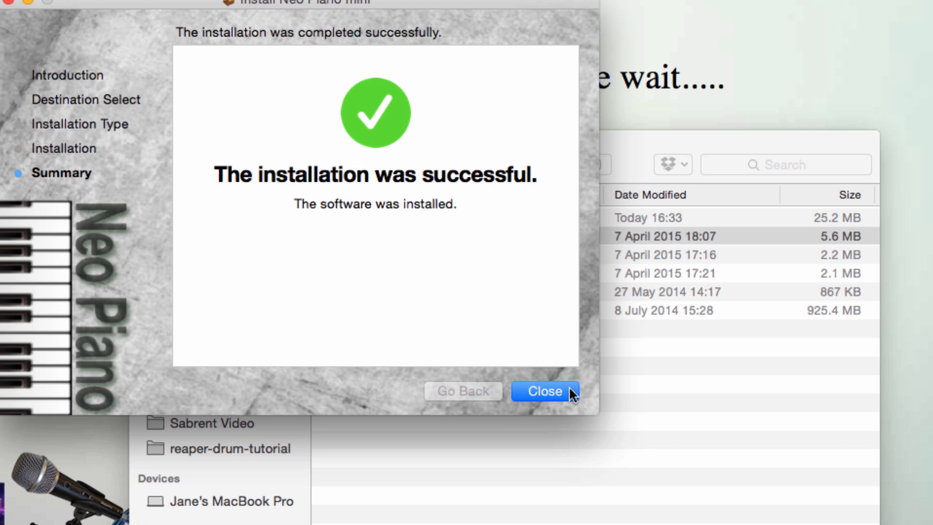
pyautogui.click(544, 392)
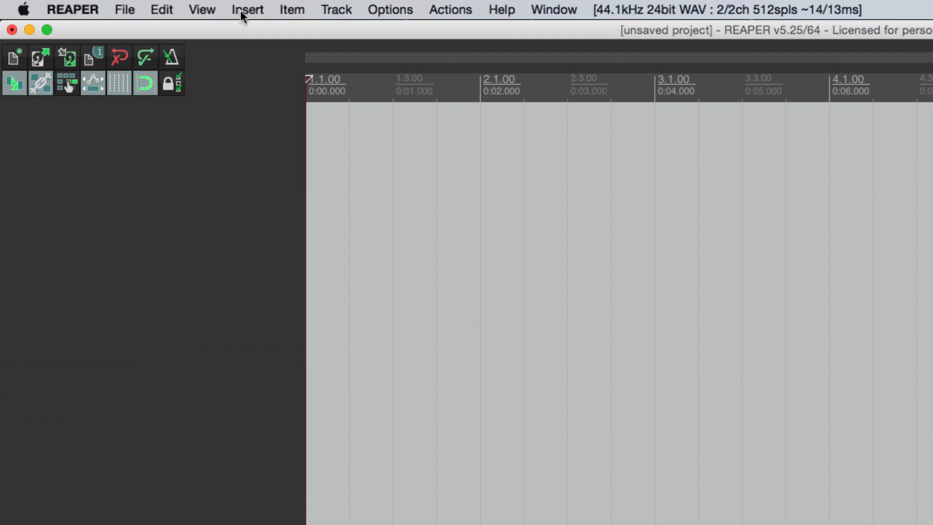
# Step: In REAPER, insert the VSTi NeoPiano_mini (SoundMagic) virtual instrument on a new track
pyautogui.click(248, 10)
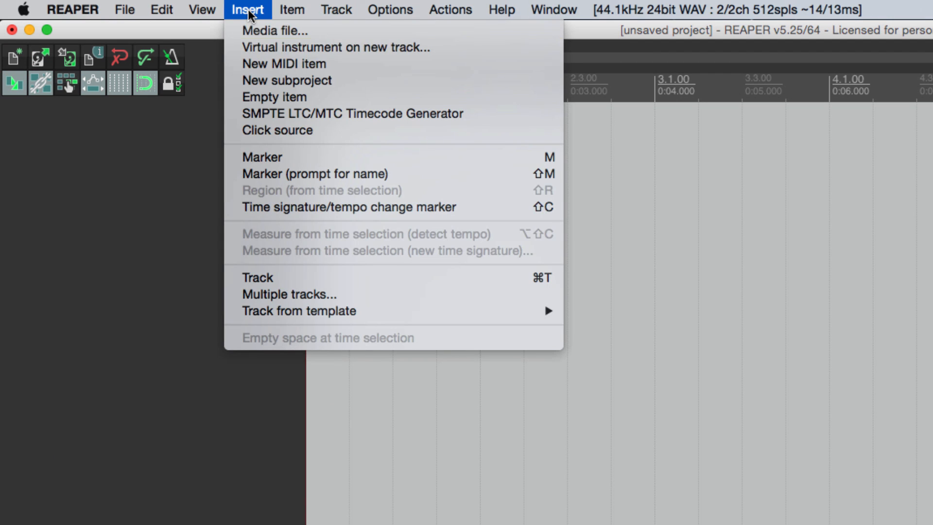
pyautogui.click(268, 42)
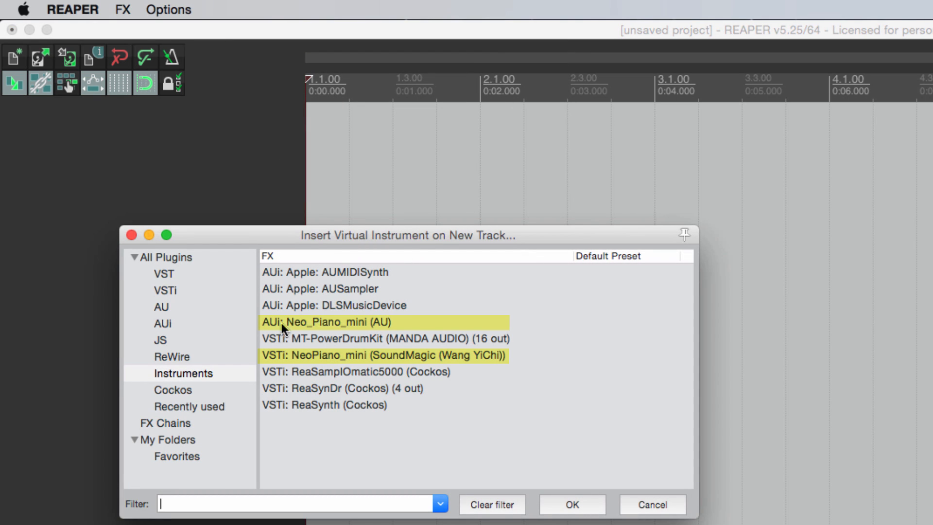
pyautogui.click(320, 355)
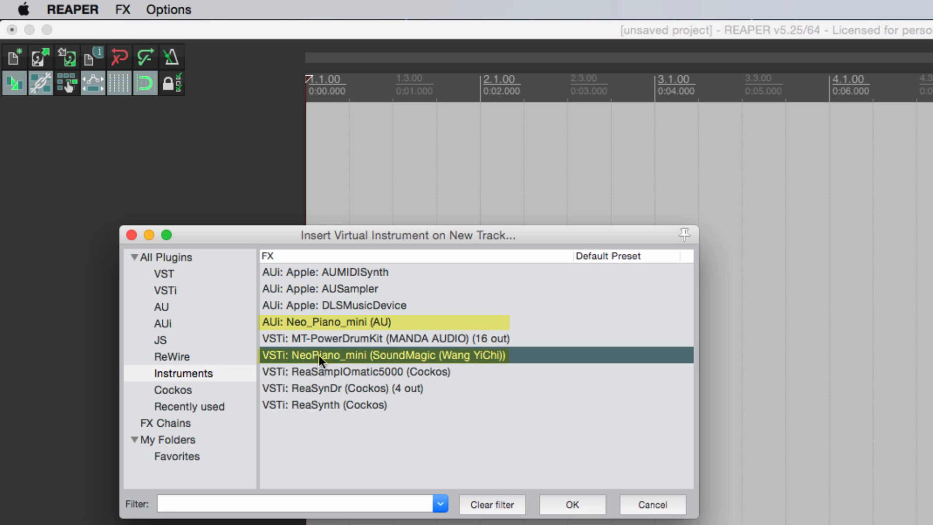
pyautogui.click(572, 505)
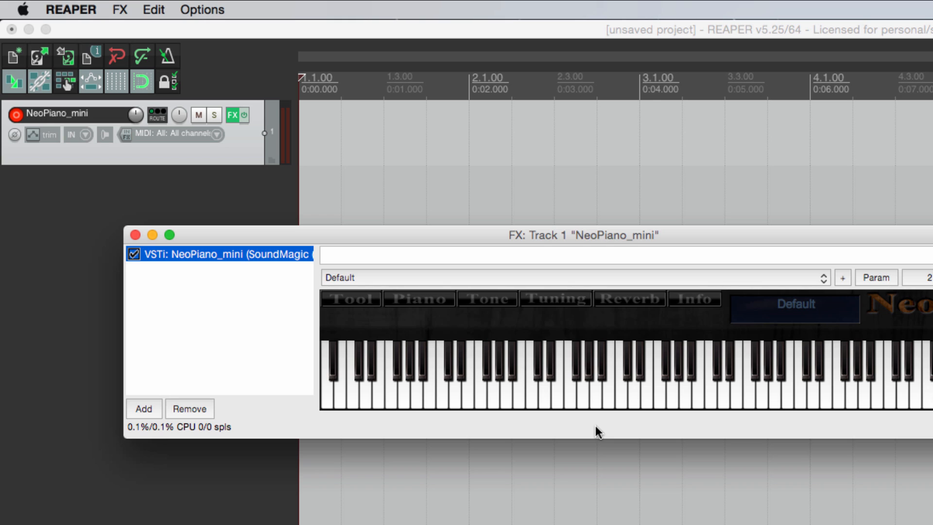
# Step: Load Piano1.ins from the Piano1 folder as NeoPiano_mini's piano file and collapse the piano settings
pyautogui.click(419, 302)
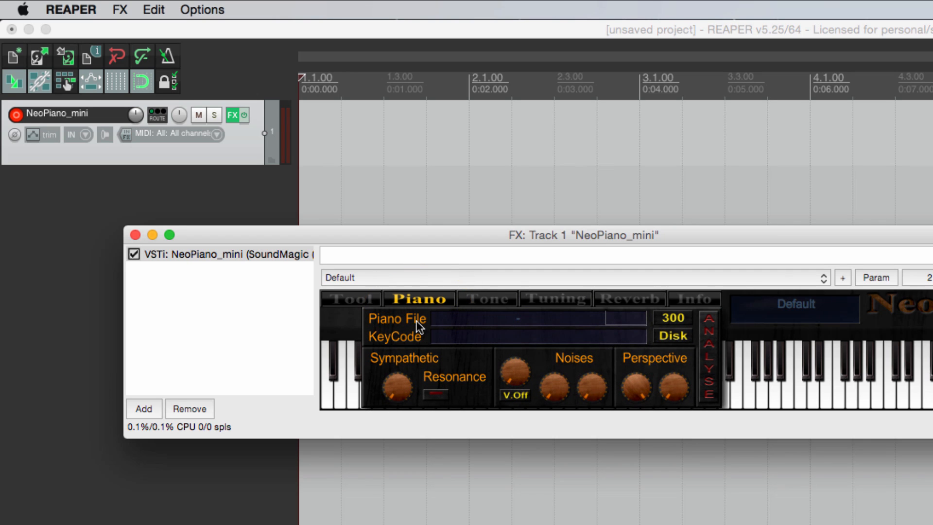
pyautogui.click(520, 317)
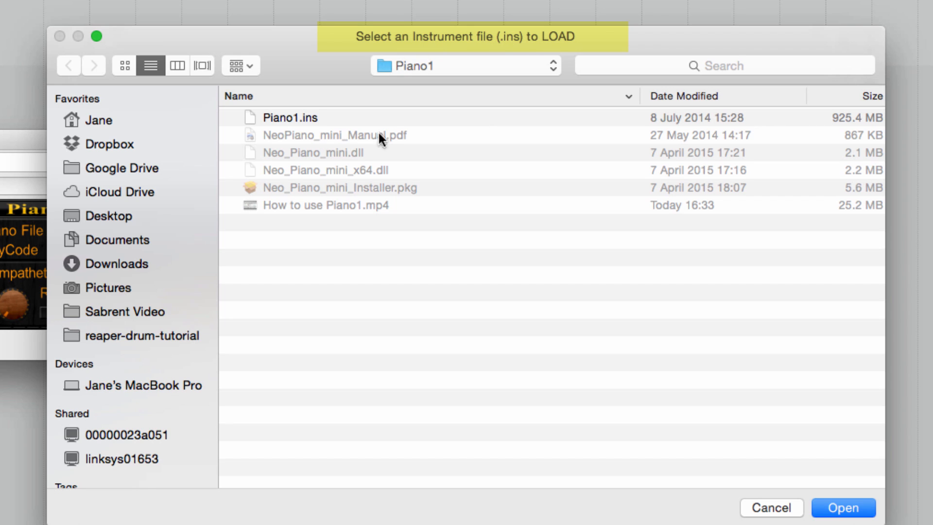
pyautogui.click(291, 117)
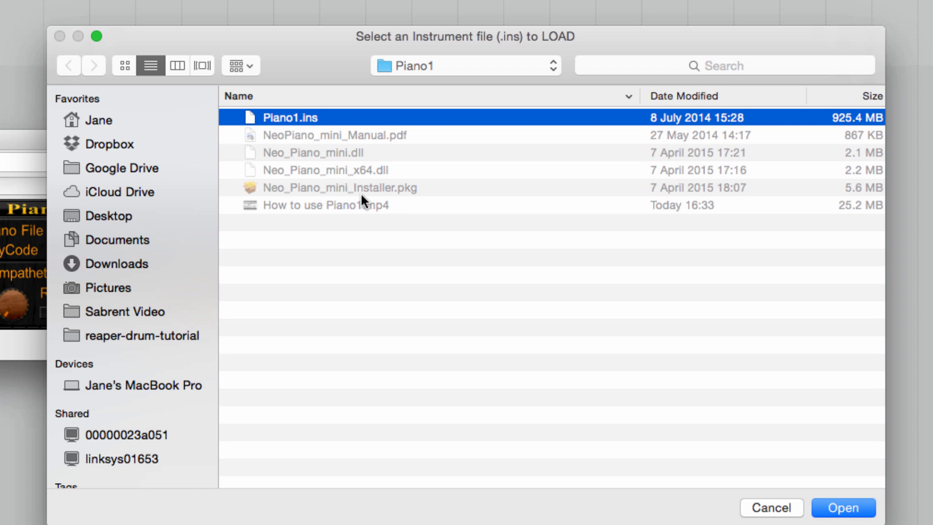
pyautogui.press('Return')
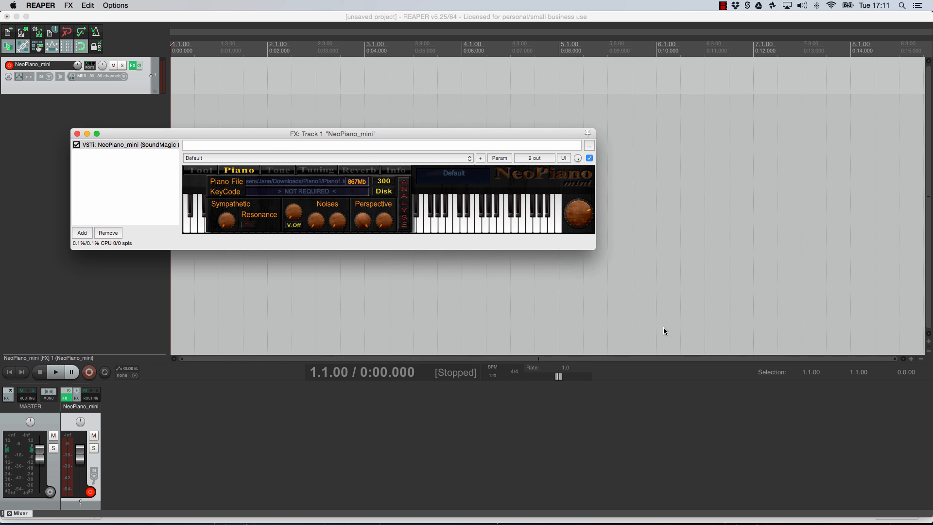
pyautogui.click(239, 169)
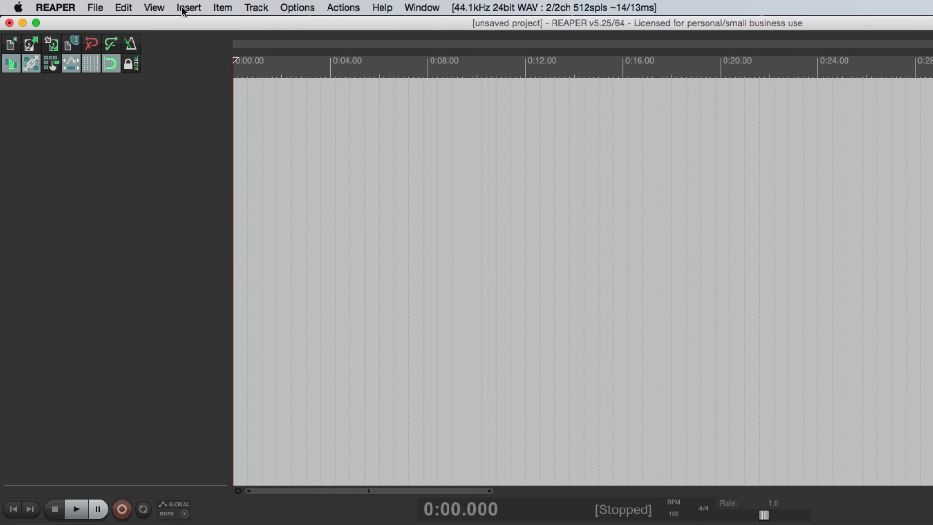
# Step: Add a new track with the VSTi NeoPiano_mini instrument to the empty project
pyautogui.click(185, 7)
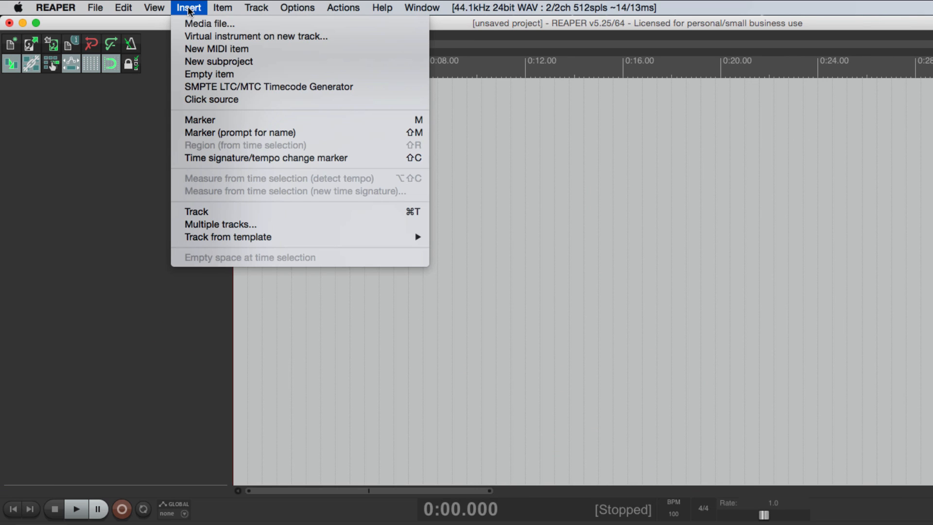
pyautogui.click(203, 37)
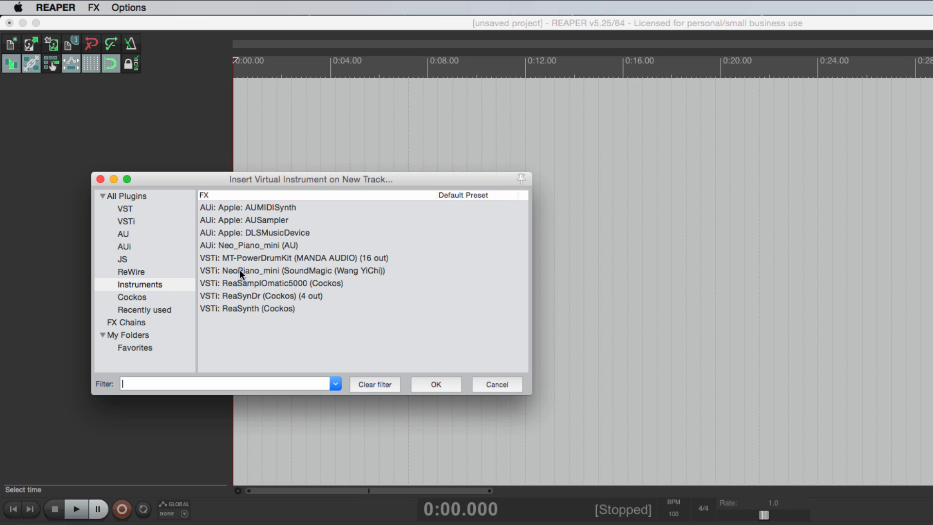
pyautogui.click(255, 270)
pyautogui.click(435, 384)
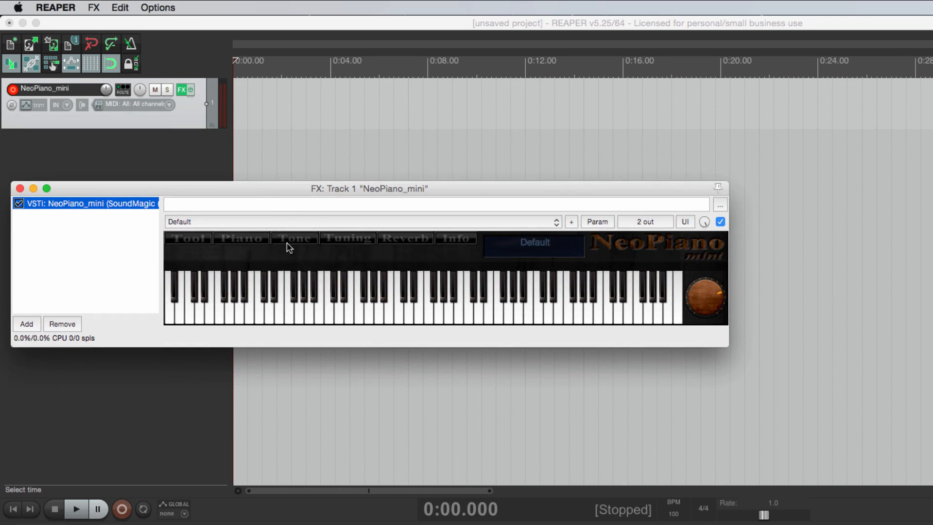
# Step: Load Piano1.ins from the REAPER Media folder as the plugin's piano file
pyautogui.click(246, 239)
pyautogui.click(284, 258)
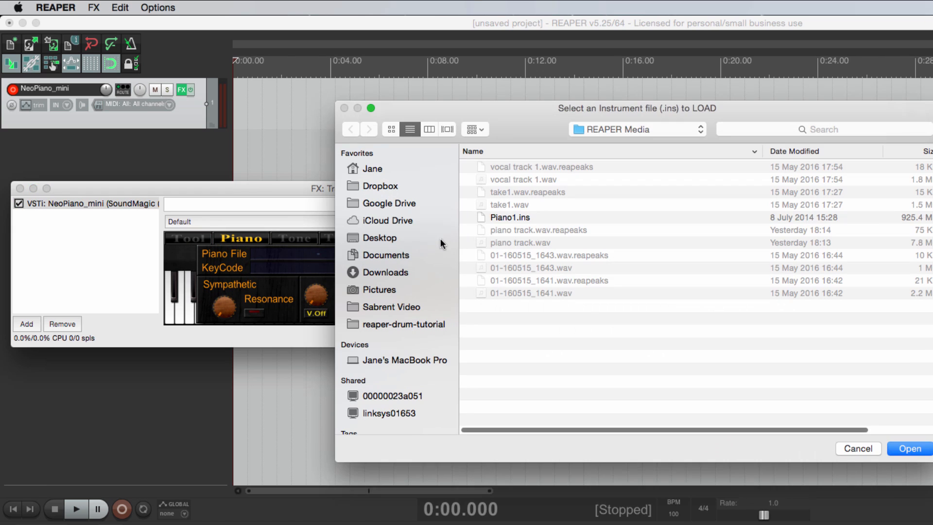
pyautogui.click(505, 217)
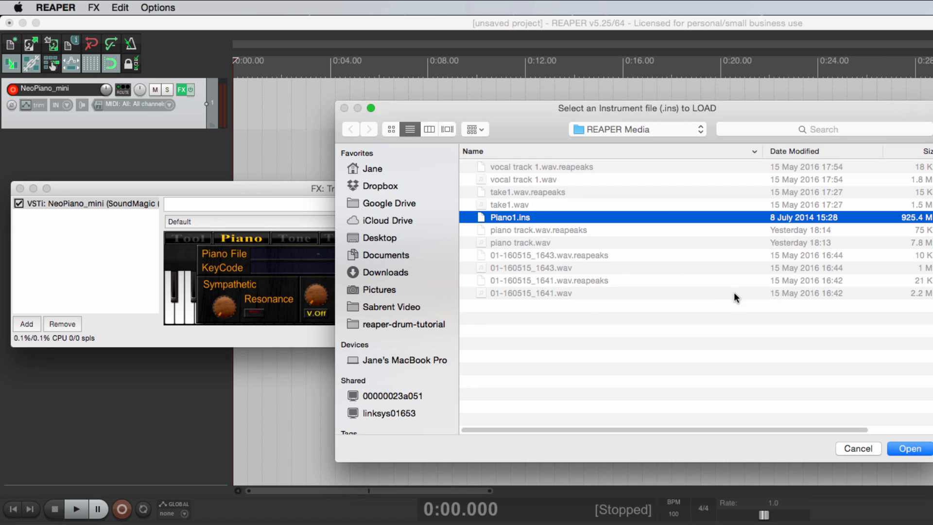
pyautogui.click(910, 450)
# Step: Move the plugin window lower to clear the track area, enlarge the NeoPiano_mini track's height, and collapse the piano settings
pyautogui.moveTo(282, 192); pyautogui.dragTo(377, 325)
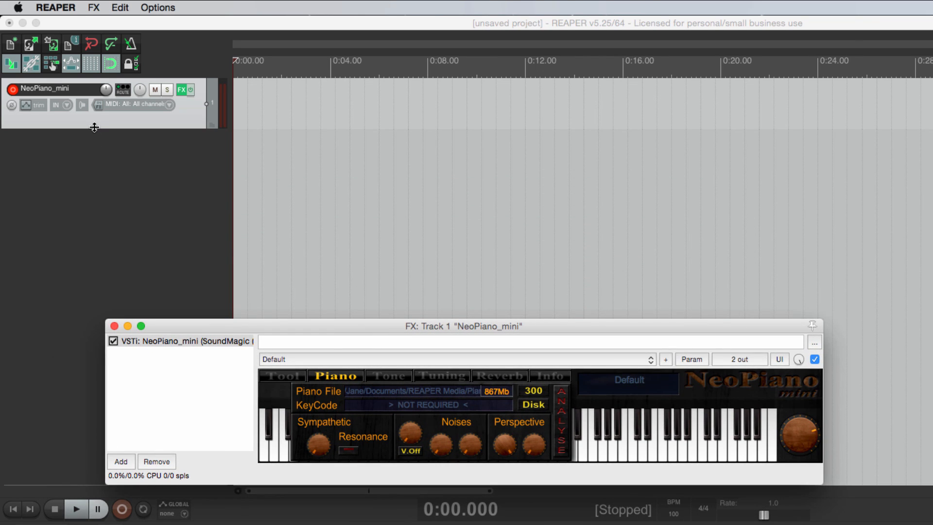
pyautogui.moveTo(95, 128); pyautogui.dragTo(99, 314)
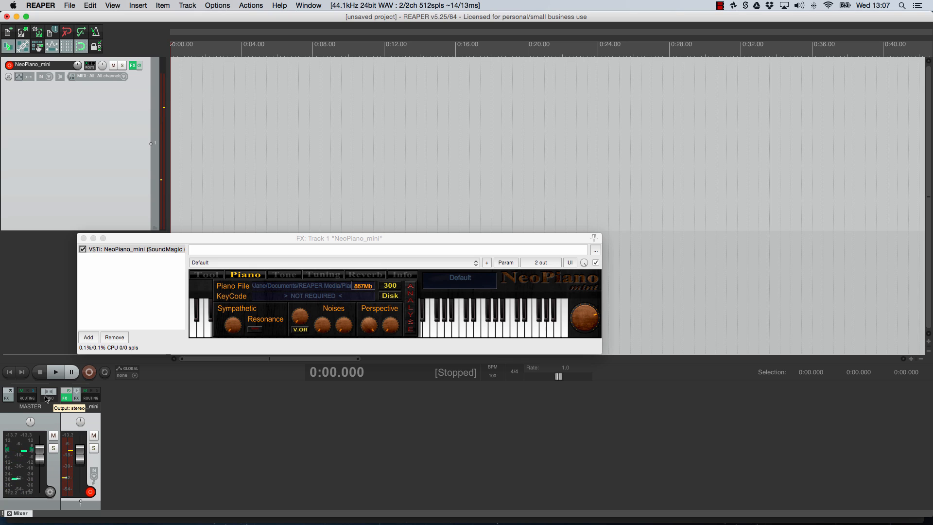
pyautogui.click(232, 277)
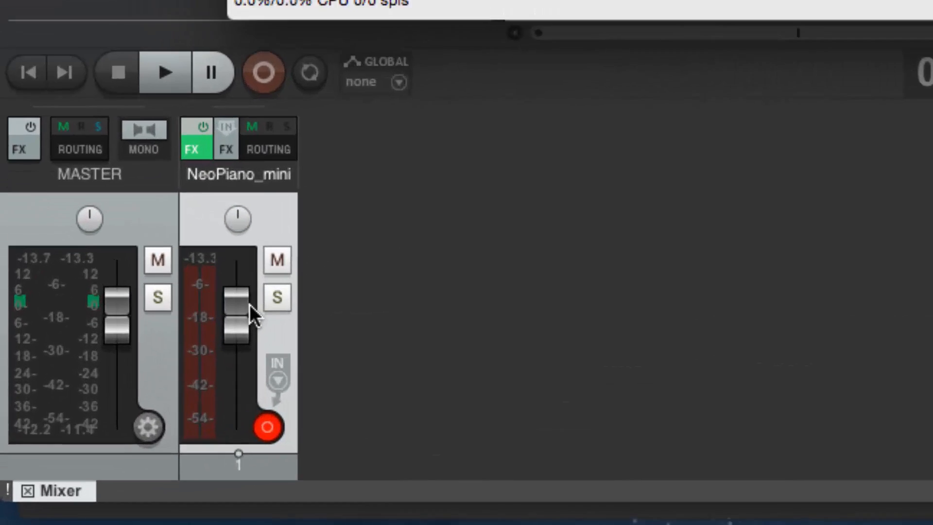
# Step: Lower the NeoPiano_mini track's volume fader, then record a MIDI piano take of about 23 seconds and save it
pyautogui.moveTo(244, 314); pyautogui.dragTo(252, 338)
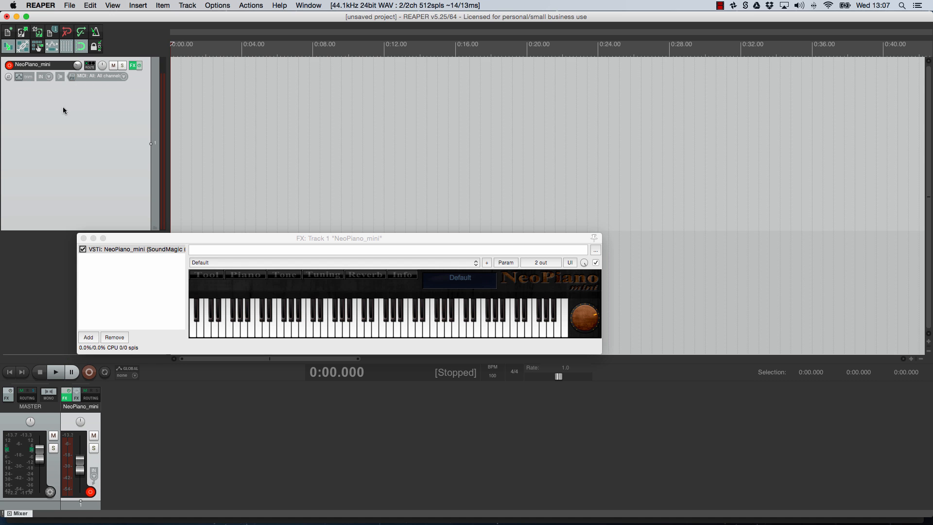
pyautogui.click(90, 373)
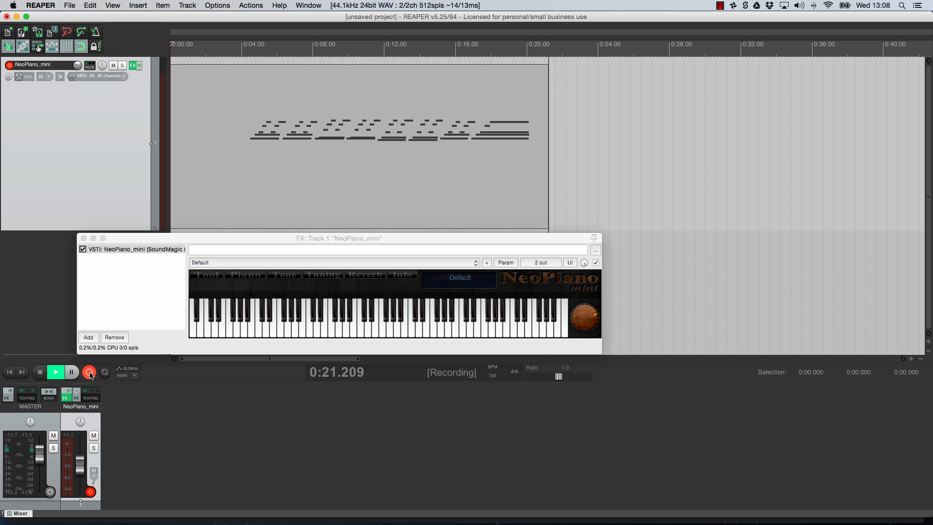
pyautogui.click(90, 373)
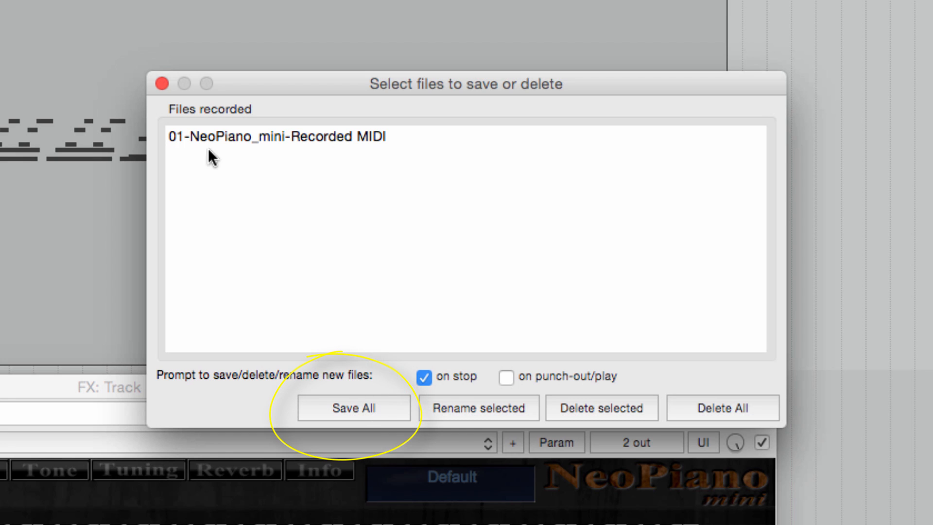
pyautogui.click(360, 408)
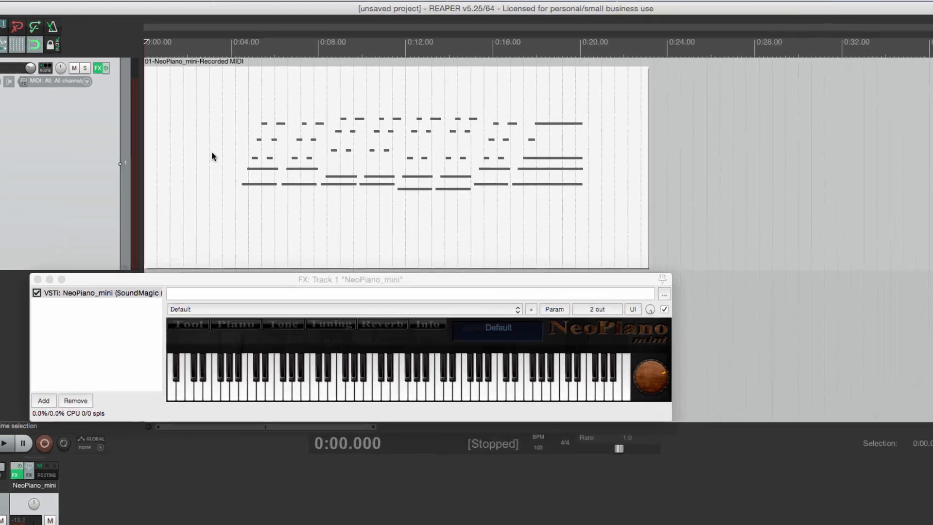
# Step: Open the recorded NeoPiano_mini MIDI item in the inline editor
pyautogui.click(225, 130)
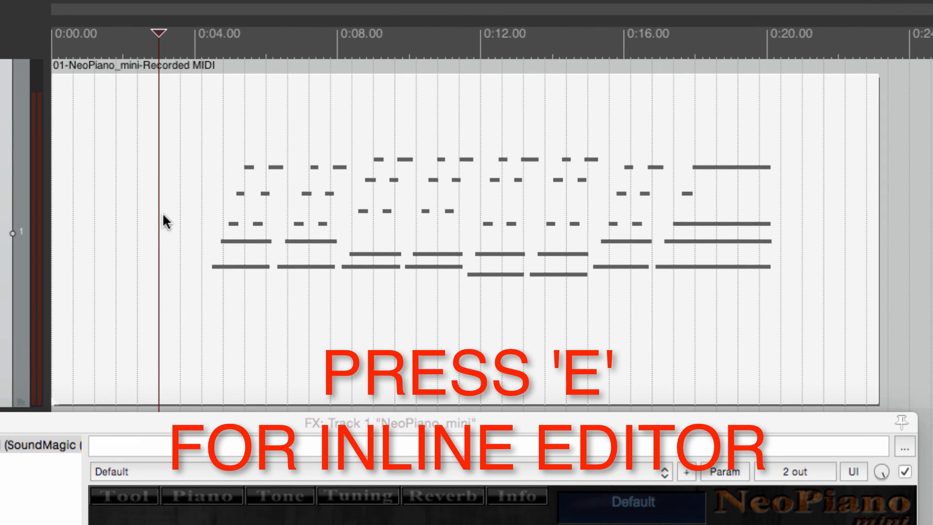
pyautogui.press('e')
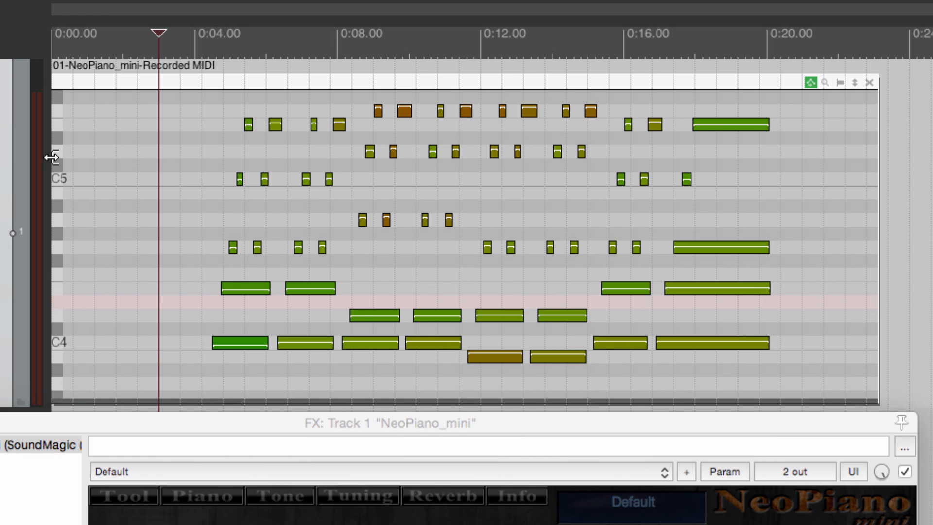
# Step: Trim the empty start and end of the recorded MIDI item, with the item starting at 0:00.00, and play it back
pyautogui.moveTo(51, 157); pyautogui.dragTo(172, 161)
pyautogui.moveTo(261, 78); pyautogui.dragTo(139, 82)
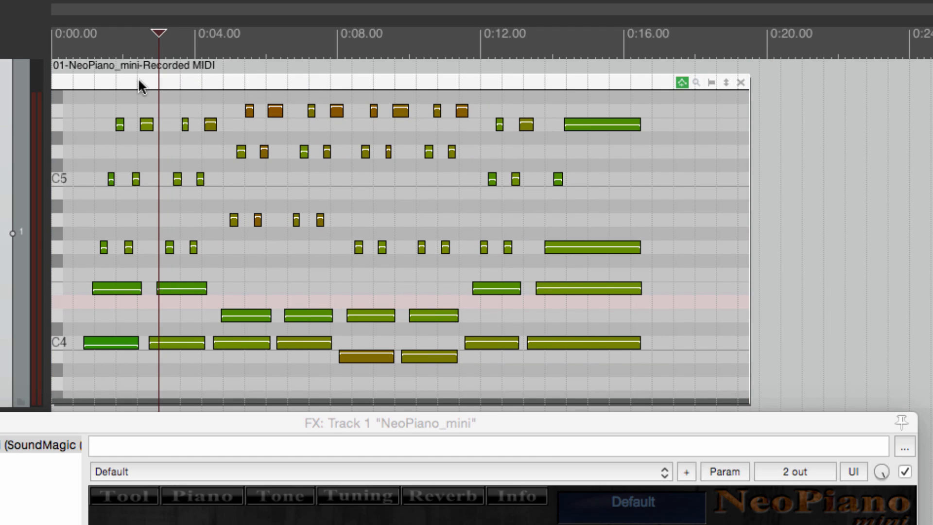
pyautogui.moveTo(749, 143); pyautogui.dragTo(680, 145)
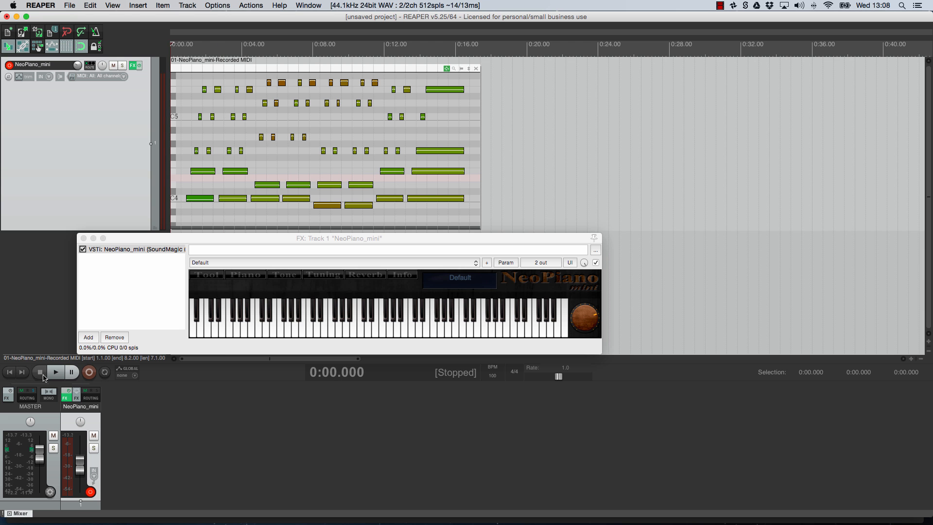
pyautogui.click(56, 372)
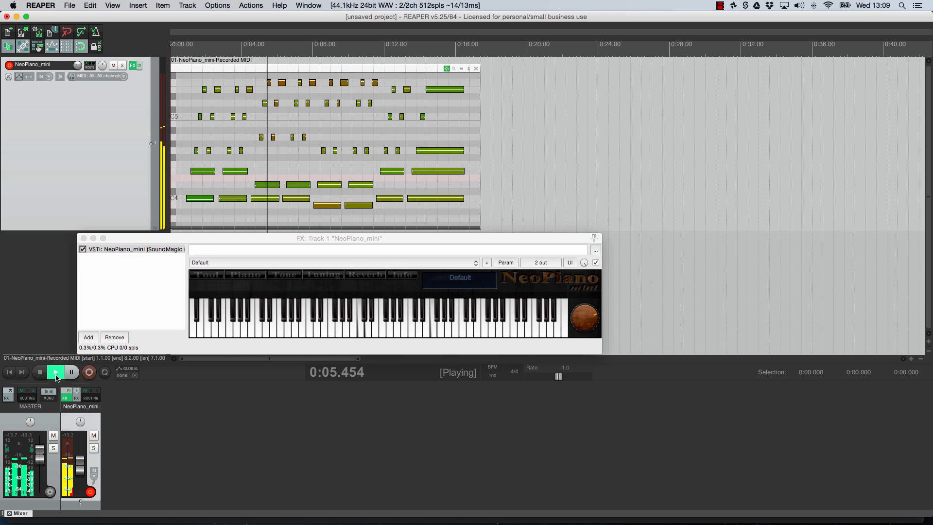
pyautogui.click(40, 373)
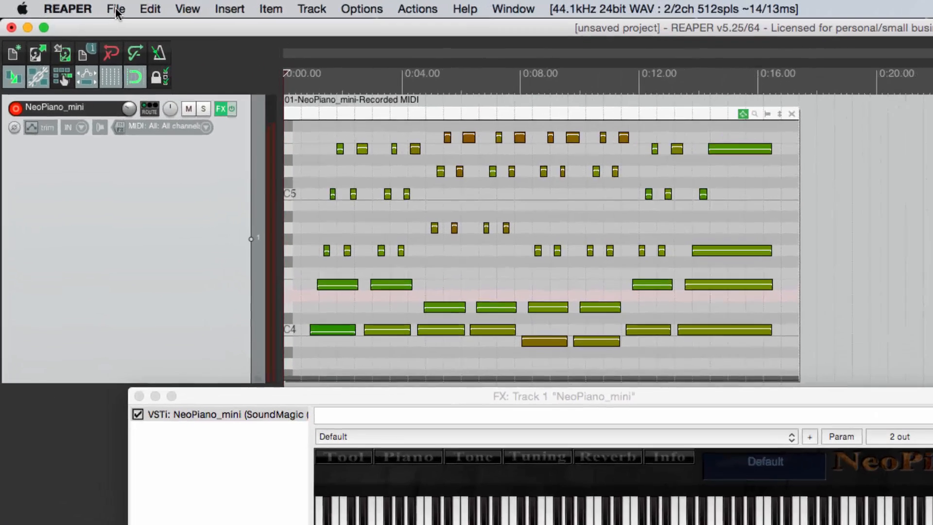
# Step: Render the project's master mix to a 16 bit PCM WAV file named "piano audio" and close the render dialog
pyautogui.click(68, 7)
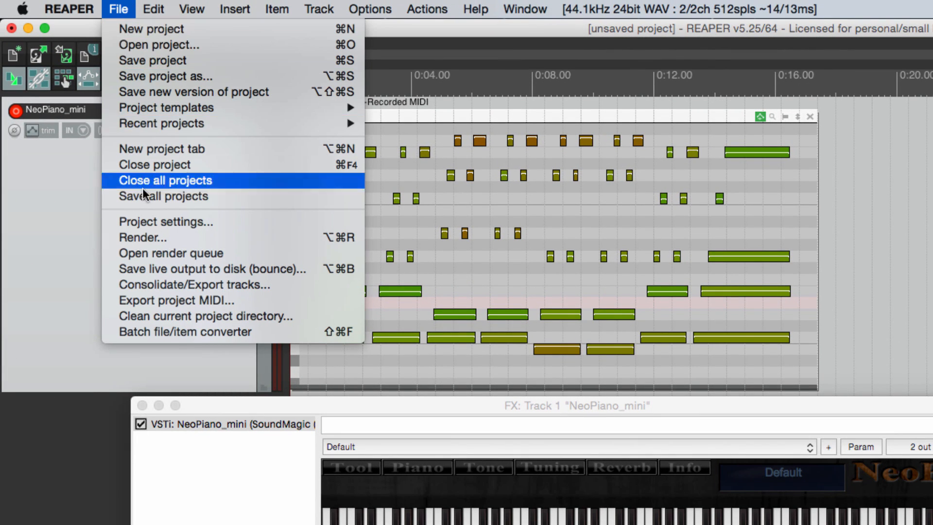
pyautogui.click(141, 237)
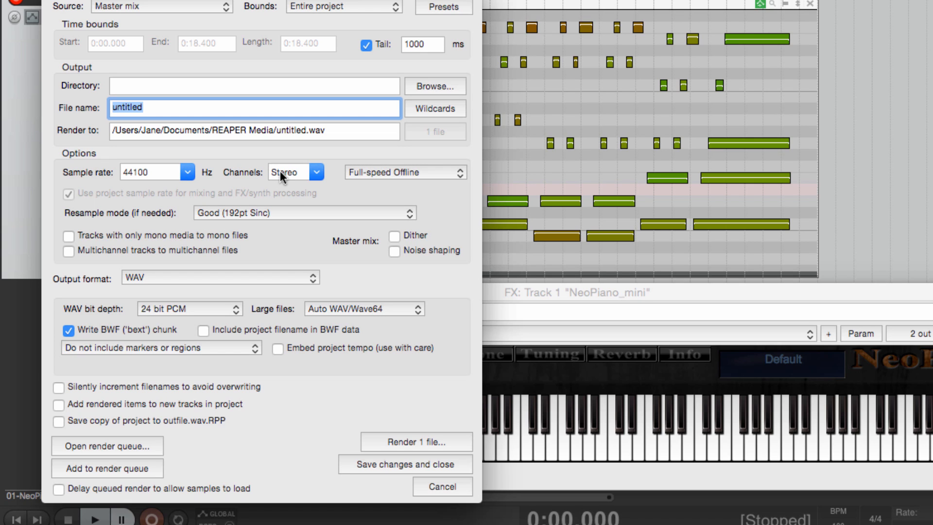
pyautogui.click(237, 309)
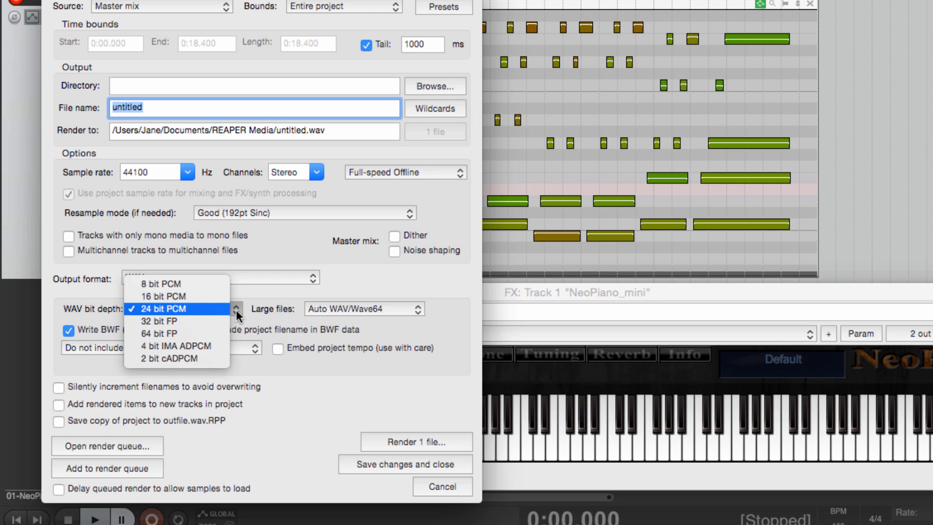
pyautogui.click(183, 299)
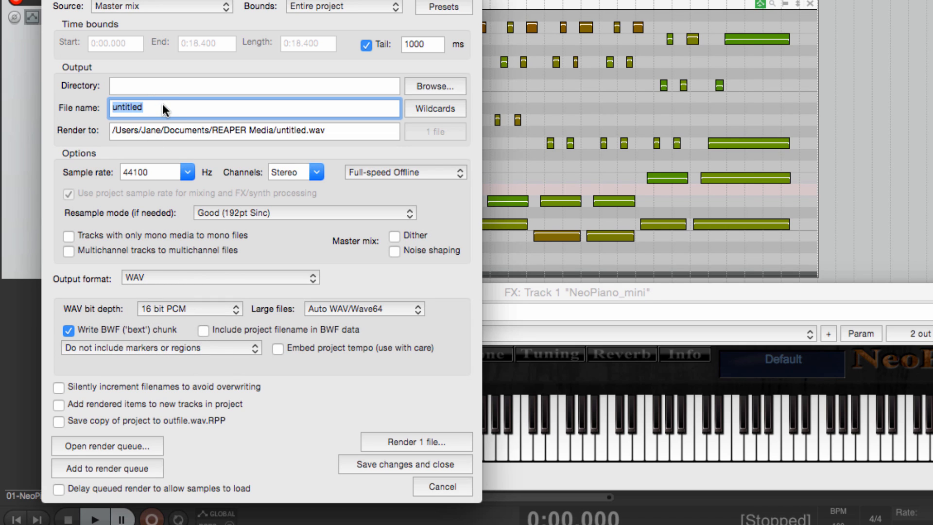
pyautogui.write('piano')
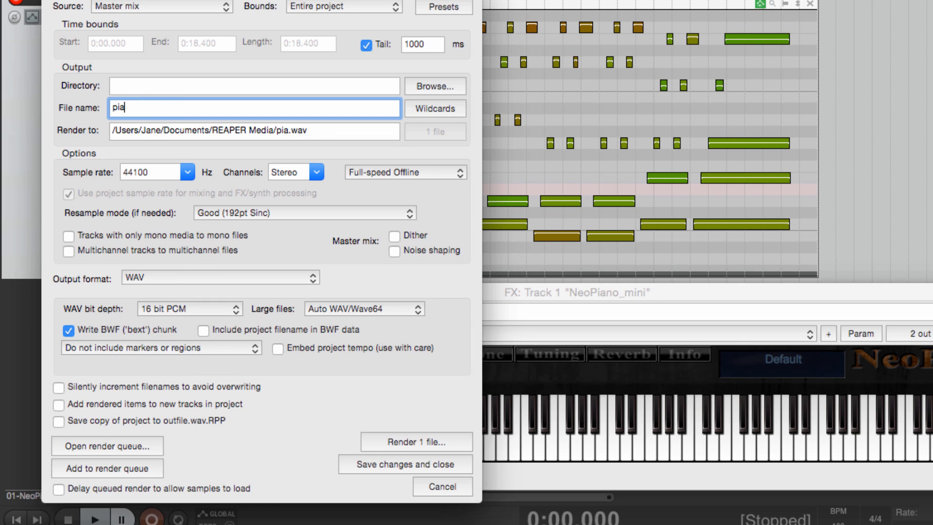
pyautogui.write(' audio')
pyautogui.click(417, 442)
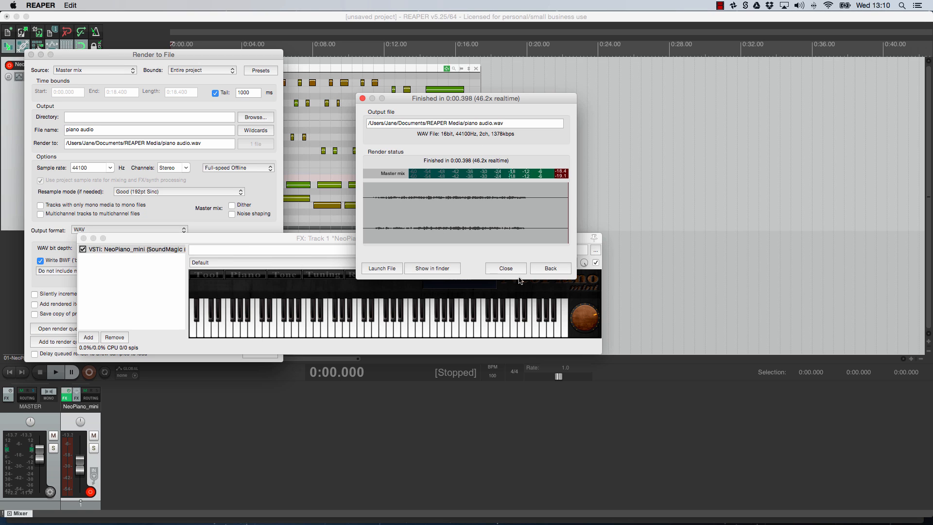
pyautogui.click(512, 266)
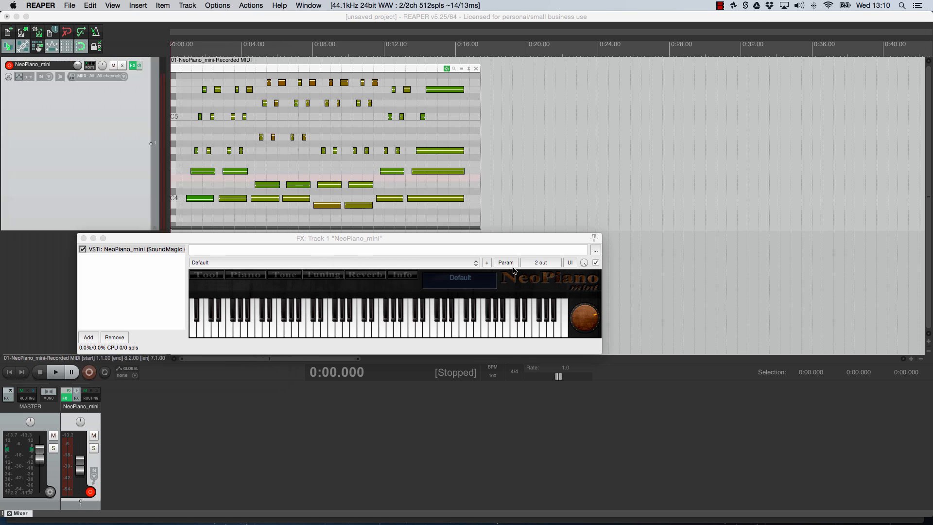
# Step: Remove the NeoPiano_mini track and import piano audio.wav from the REAPER Media folder into the project
pyautogui.rightClick(109, 156)
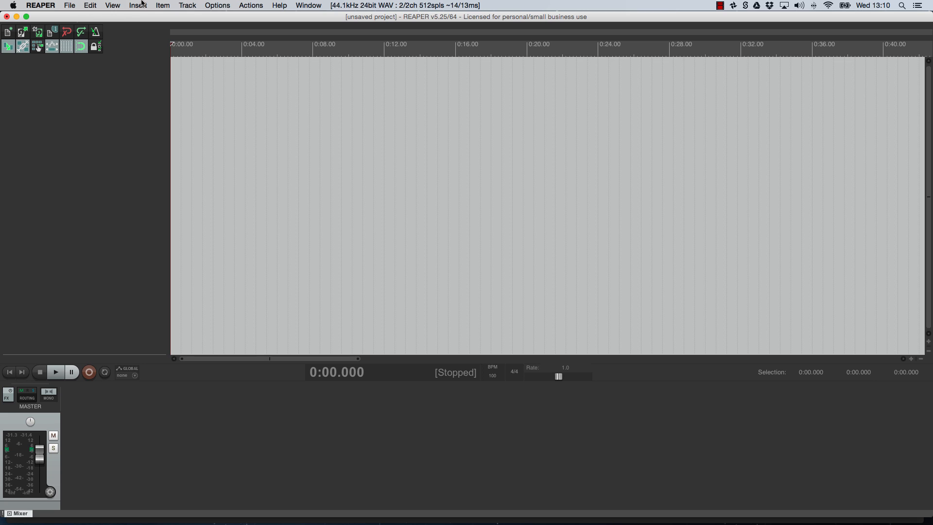
pyautogui.click(140, 7)
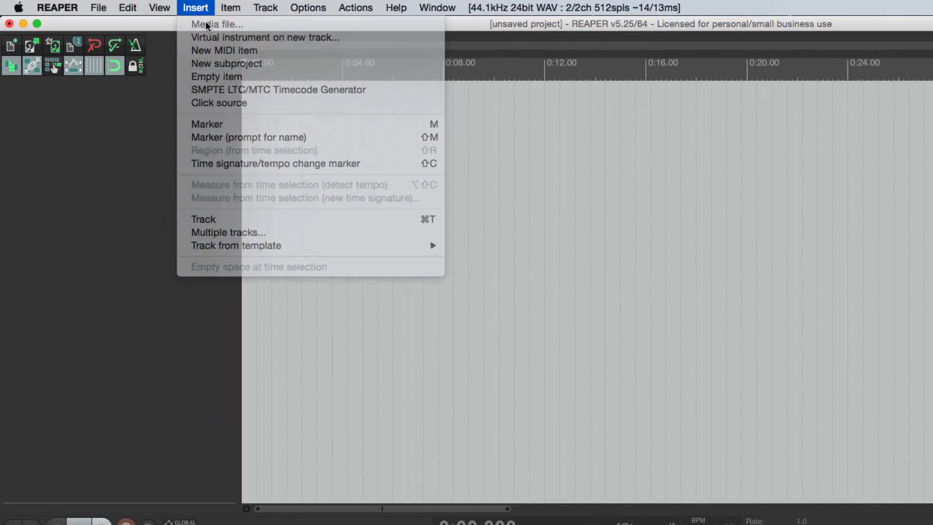
pyautogui.click(145, 15)
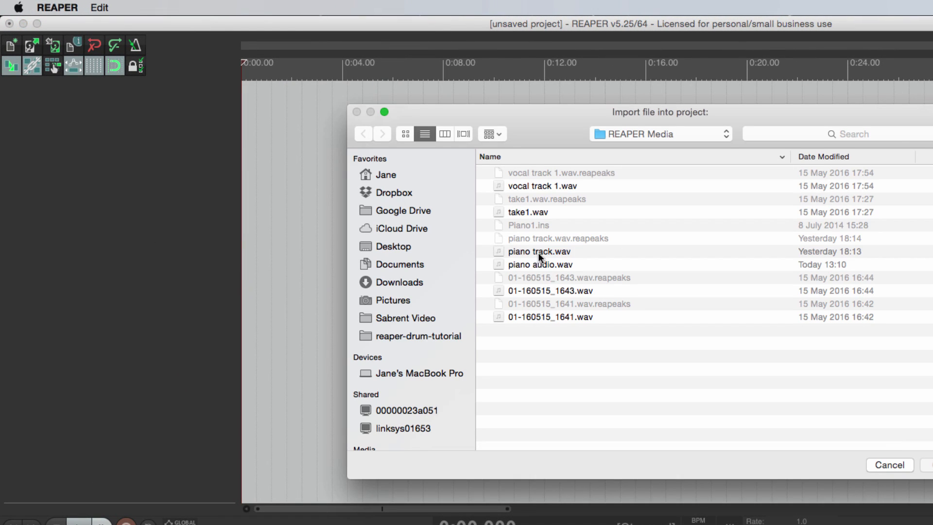
pyautogui.click(501, 264)
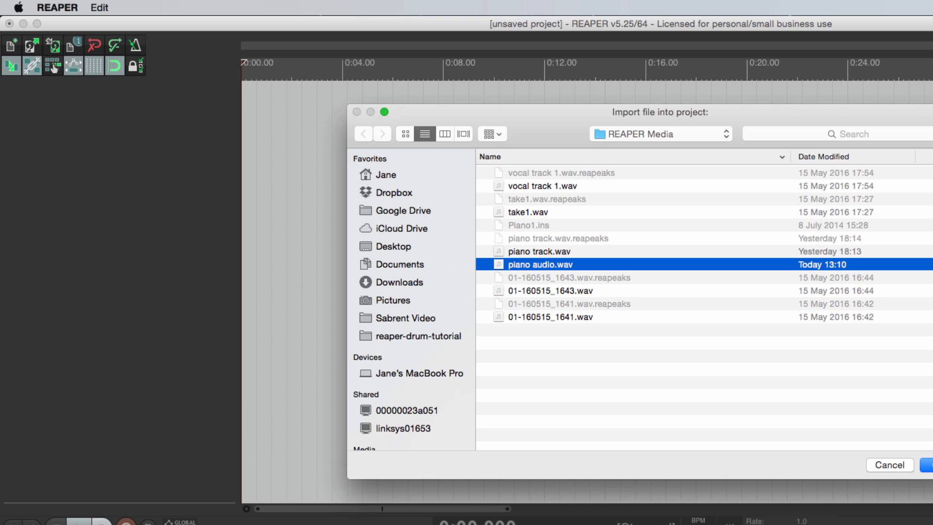
pyautogui.click(927, 465)
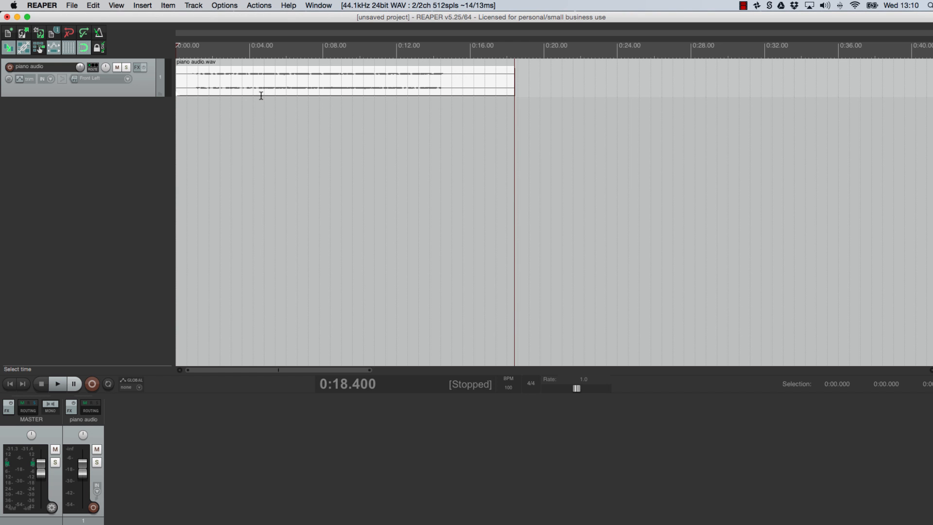
# Step: Enlarge the piano audio track's height and play the imported audio from the project start
pyautogui.moveTo(118, 97); pyautogui.dragTo(121, 200)
pyautogui.click(10, 383)
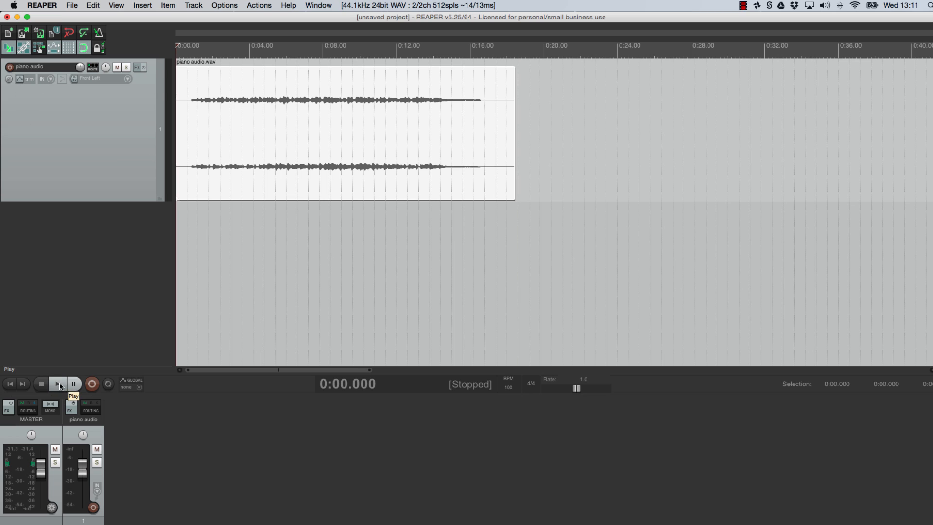
pyautogui.click(60, 383)
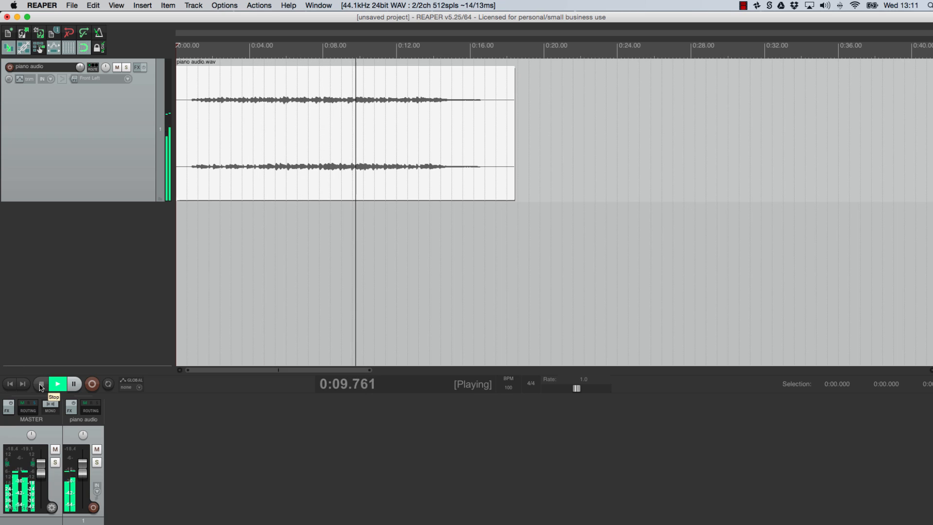
pyautogui.click(41, 383)
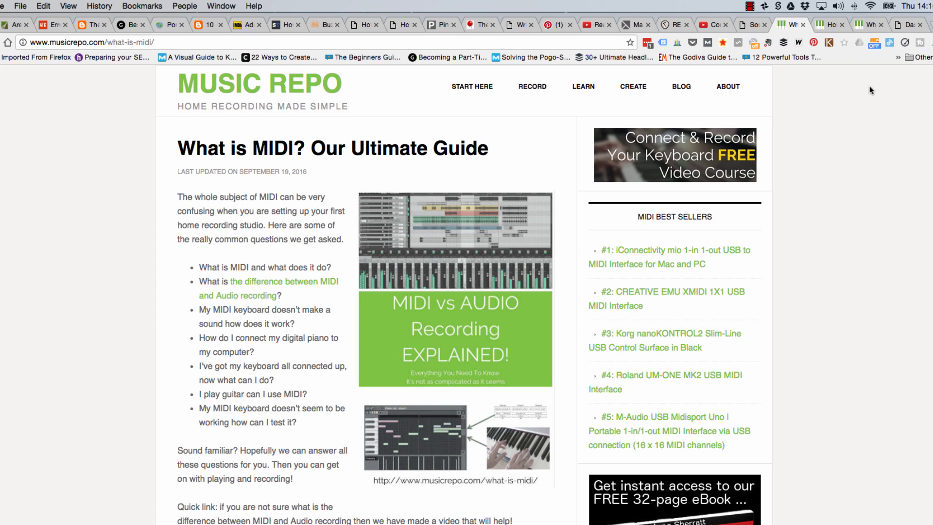
# Step: View the Music Repo articles on connecting a MIDI keyboard to a computer and on audio interfaces in the web browser
pyautogui.click(830, 25)
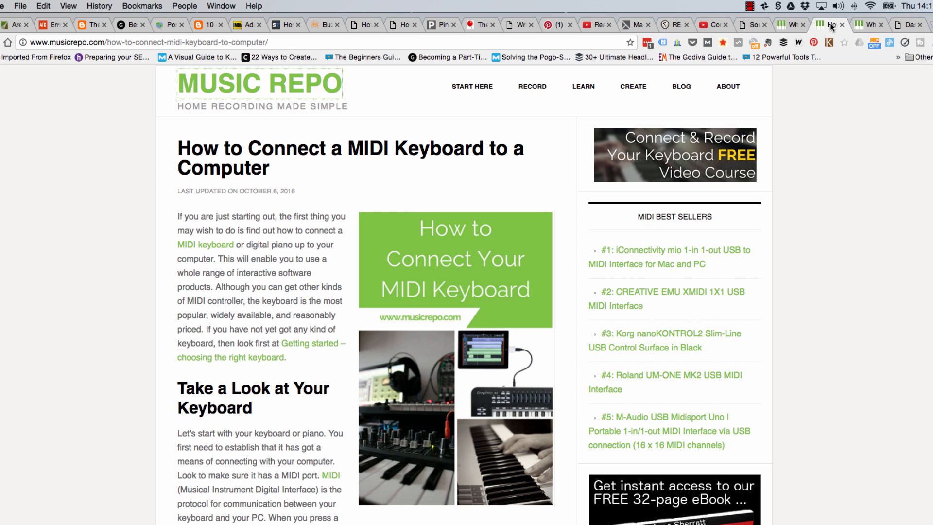
pyautogui.click(869, 24)
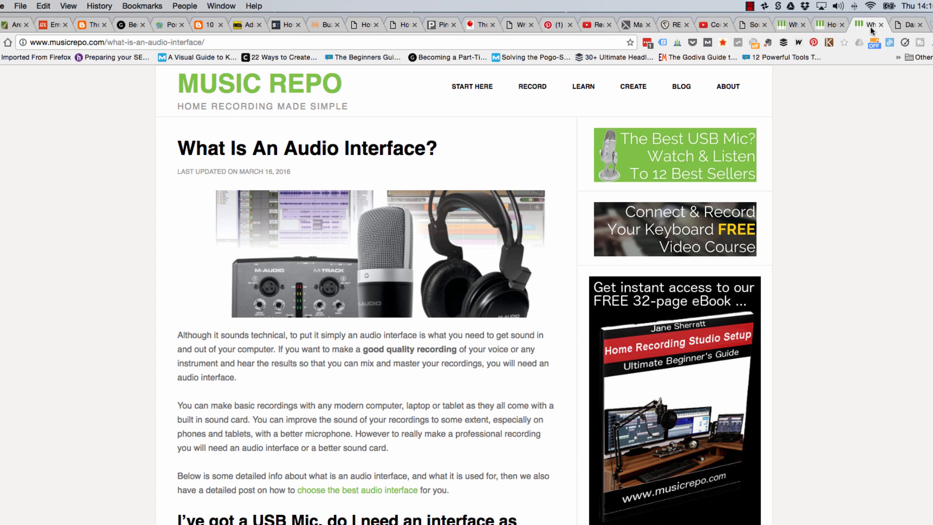